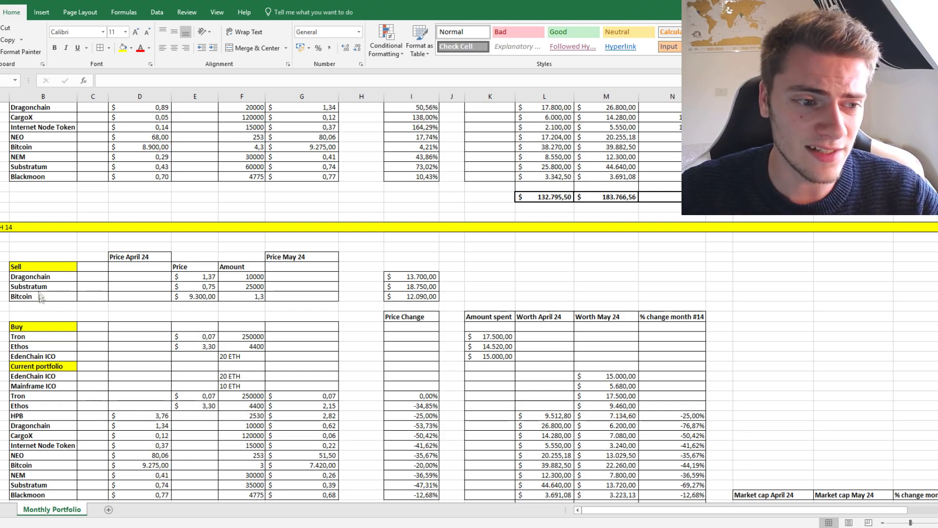
Examine the month 14 Sell section row by row, covering the Dragonchain, Substratum and Bitcoin sales and their proceeds.
{"action": "left_click_drag", "start_coordinate": [27, 267], "coordinate": [430, 296]}
{"action": "left_click", "coordinate": [420, 296]}
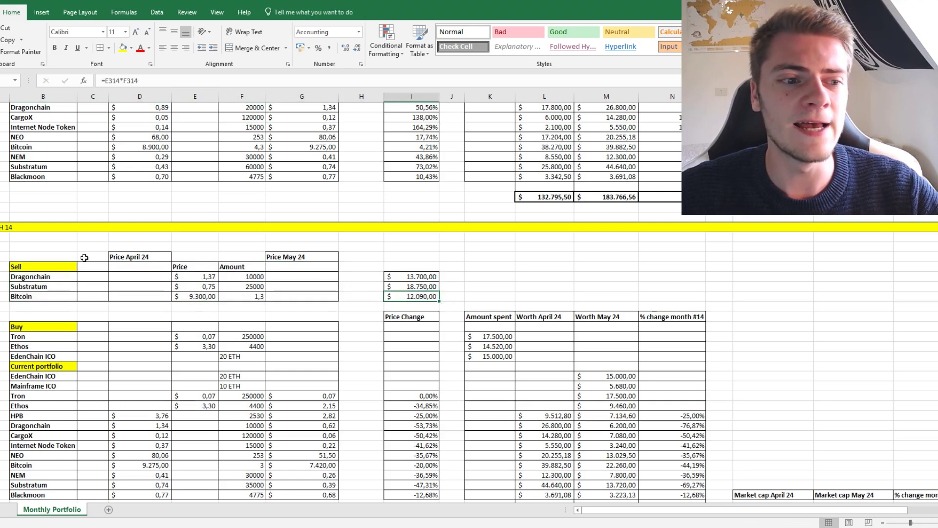
{"action": "left_click", "coordinate": [46, 277]}
{"action": "mouse_move", "coordinate": [46, 277]}
{"action": "left_mouse_down"}
{"action": "mouse_move", "coordinate": [166, 286]}
{"action": "mouse_move", "coordinate": [47, 277]}
{"action": "left_mouse_up"}
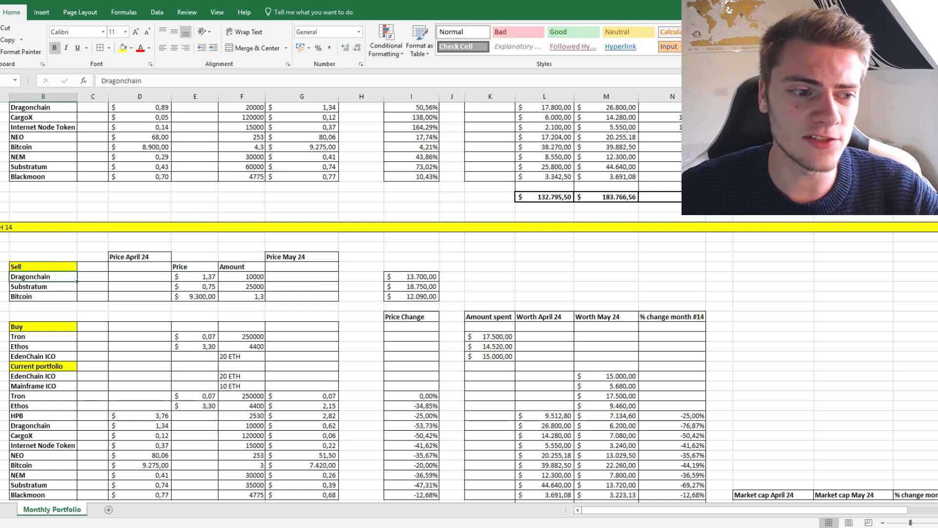
{"action": "left_click", "coordinate": [0, 276]}
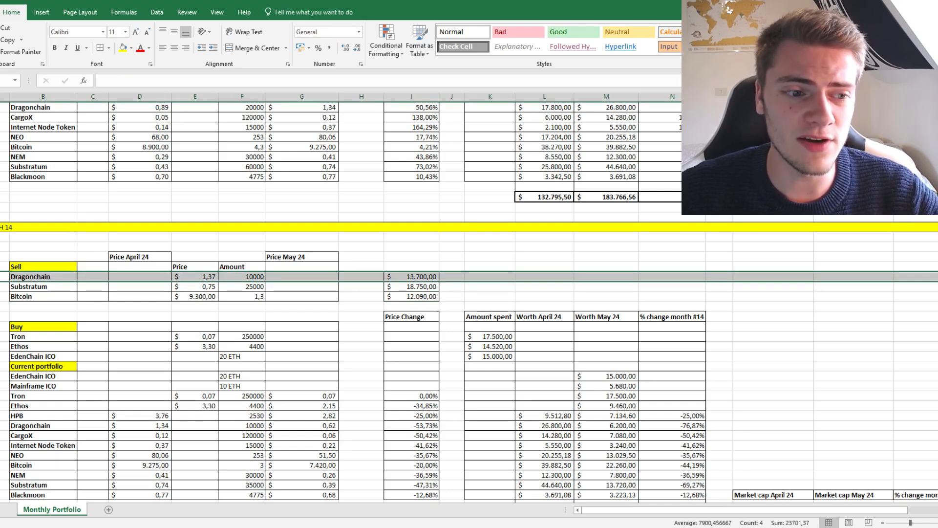
{"action": "left_click", "coordinate": [0, 286]}
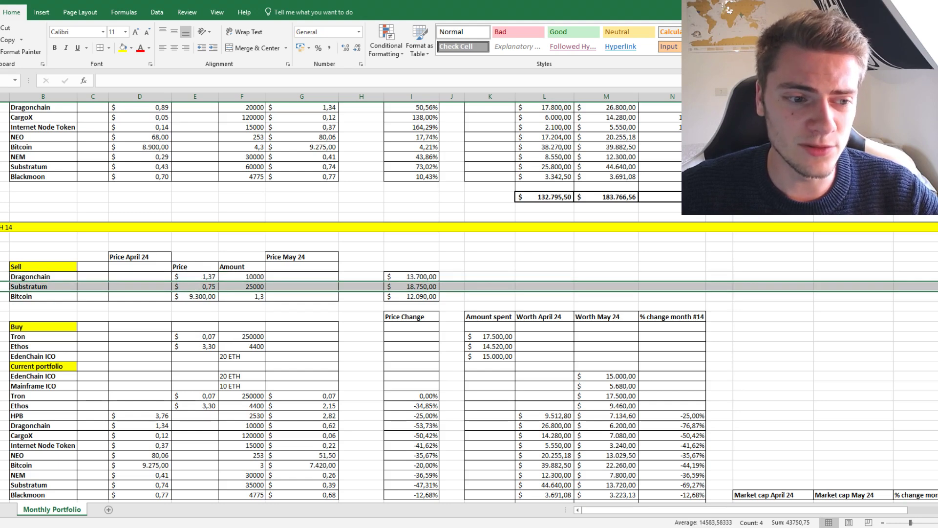
{"action": "left_click_drag", "start_coordinate": [29, 277], "coordinate": [405, 284]}
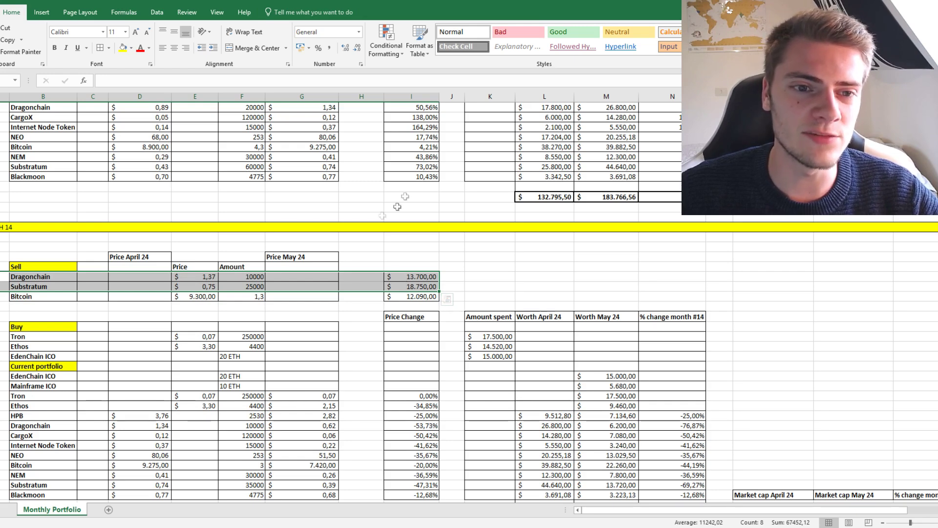
{"action": "scroll", "coordinate": [252, 188], "scroll_direction": "up", "scroll_amount": 1}
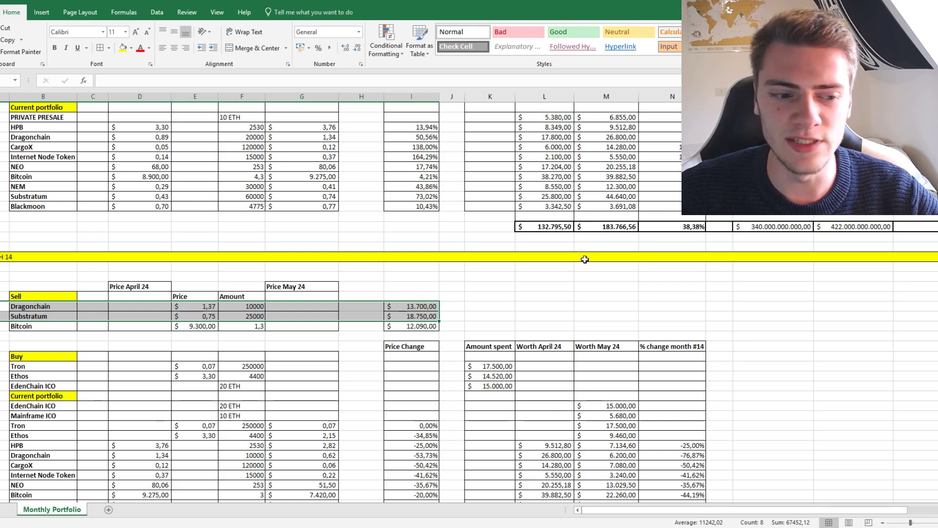
{"action": "scroll", "coordinate": [585, 259], "scroll_direction": "down", "scroll_amount": 1}
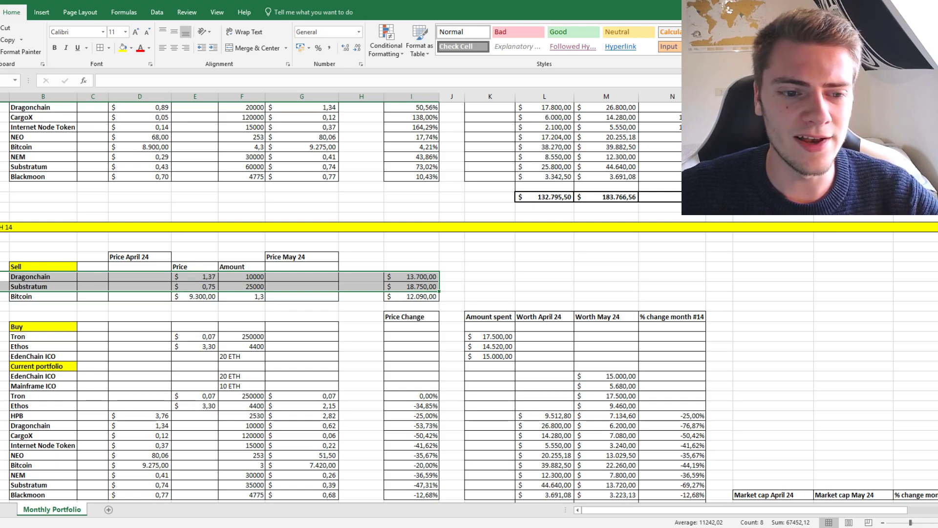
{"action": "left_click", "coordinate": [2, 297]}
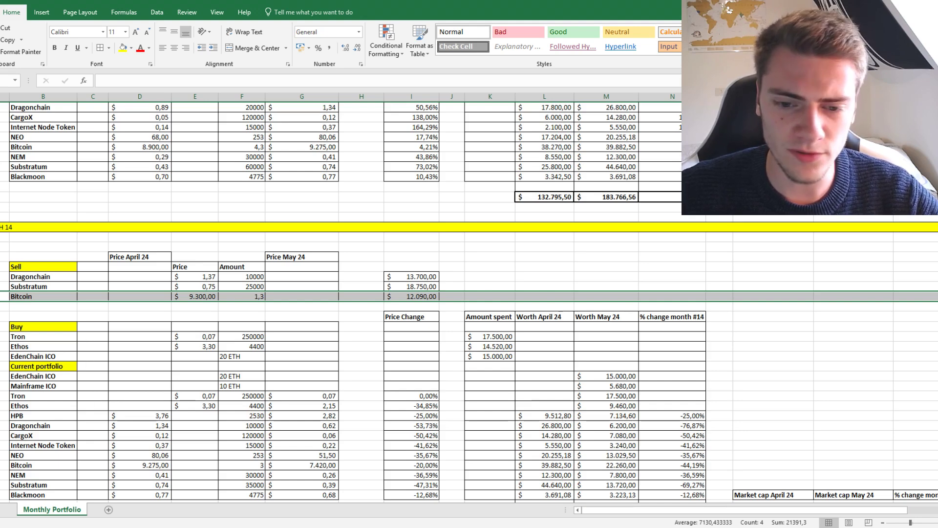
Review the Tron and Ethos purchases and the Mainframe and EdenChain ICO holdings, comparing with the previous month's private presale entry.
{"action": "left_click", "coordinate": [1, 336]}
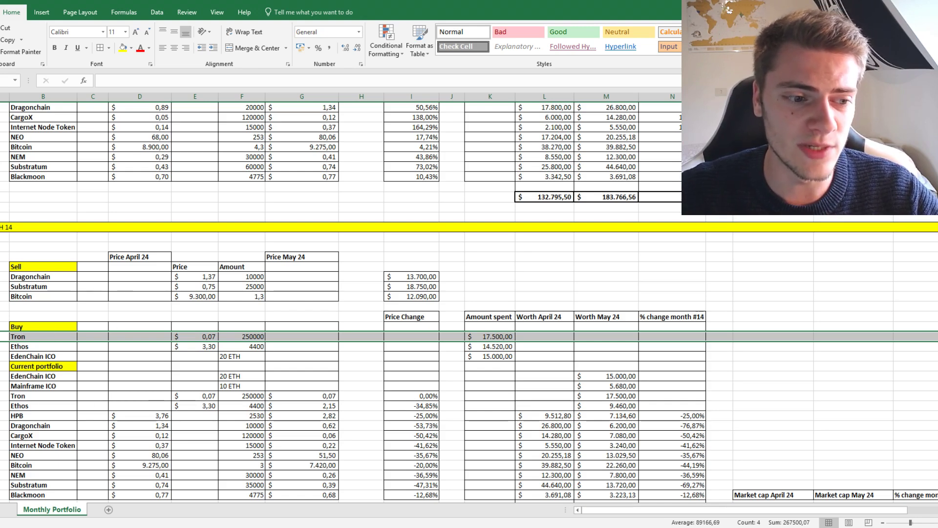
{"action": "left_click", "coordinate": [36, 345]}
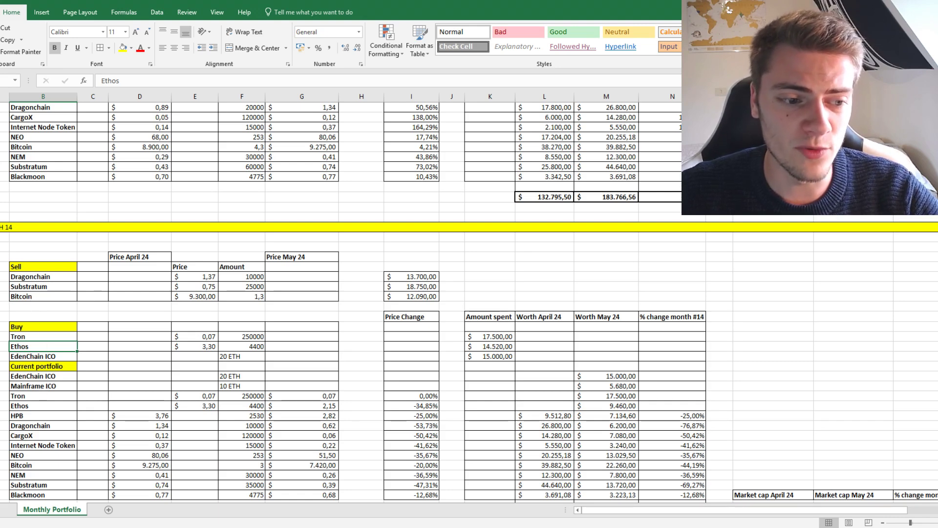
{"action": "left_click", "coordinate": [1, 386]}
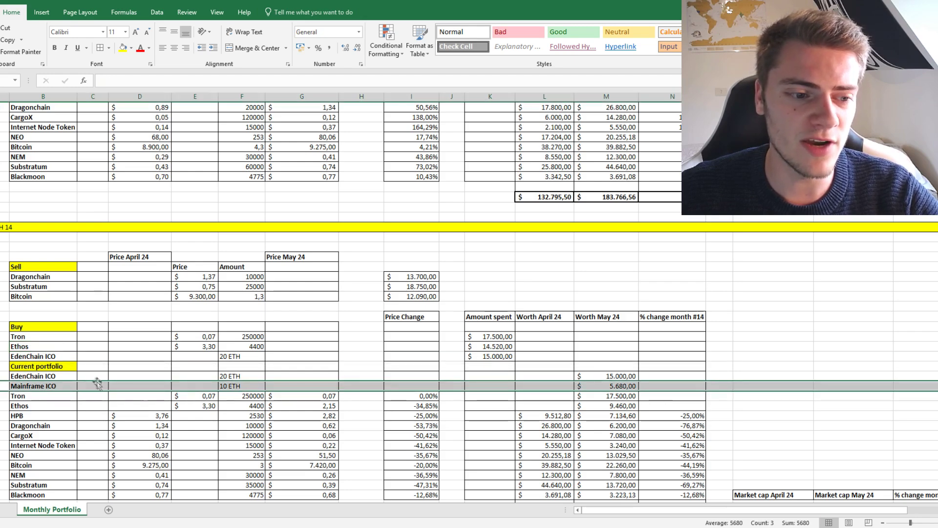
{"action": "scroll", "coordinate": [96, 391], "scroll_direction": "up", "scroll_amount": 1}
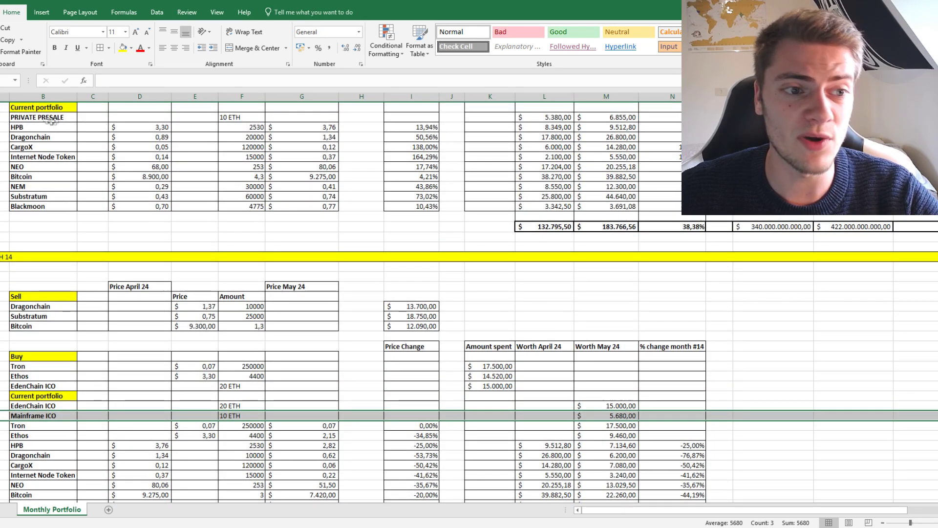
{"action": "scroll", "coordinate": [114, 210], "scroll_direction": "down", "scroll_amount": 1}
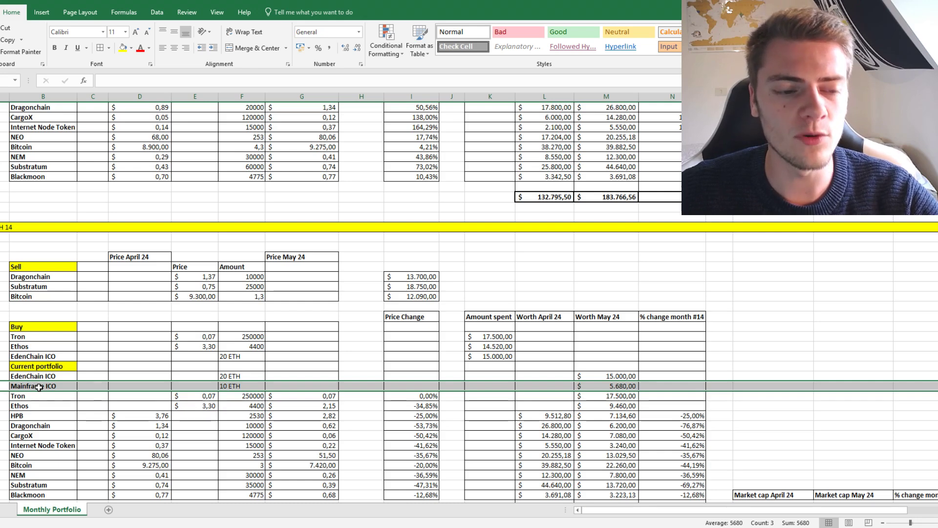
{"action": "left_click", "coordinate": [5, 376], "text": "shift"}
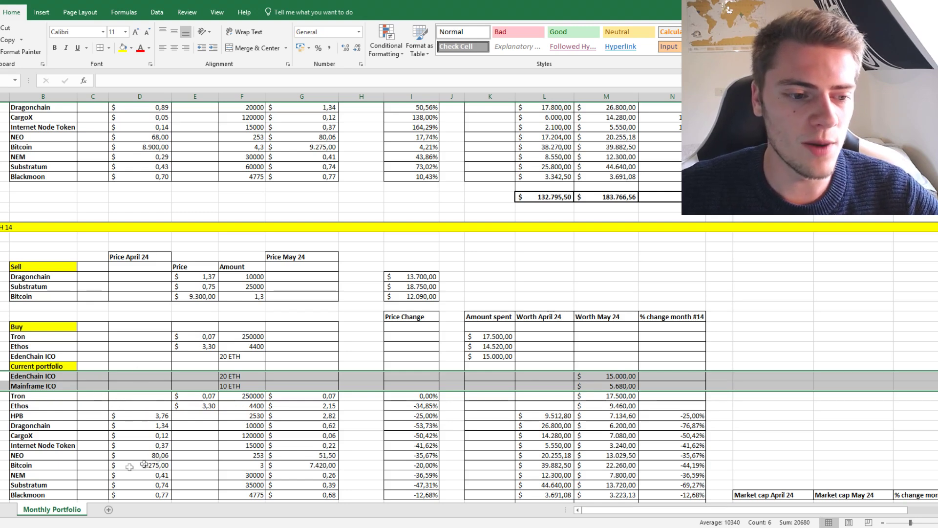
{"action": "left_click", "coordinate": [41, 377]}
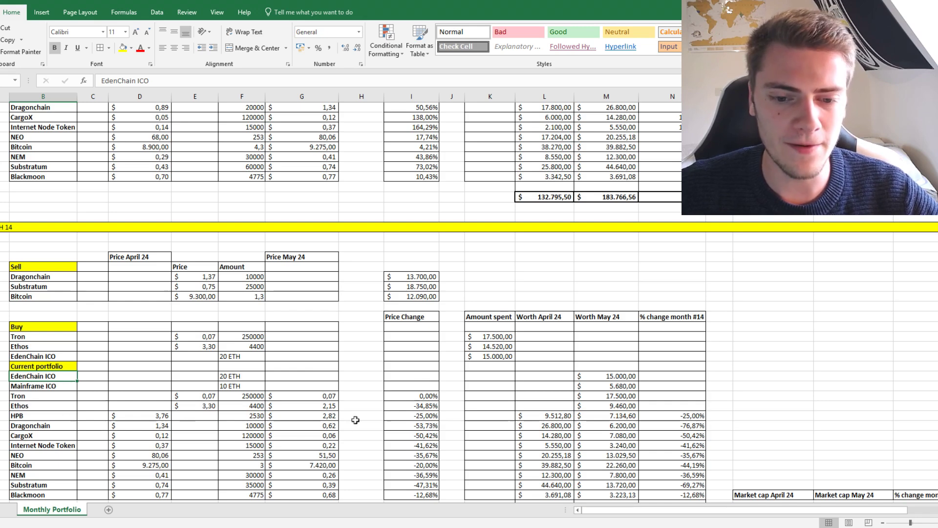
Examine the prices, amounts and price changes of the current portfolio from Tron to Blackmoon, starting with Tron's buy price.
{"action": "left_click_drag", "start_coordinate": [413, 396], "coordinate": [32, 495]}
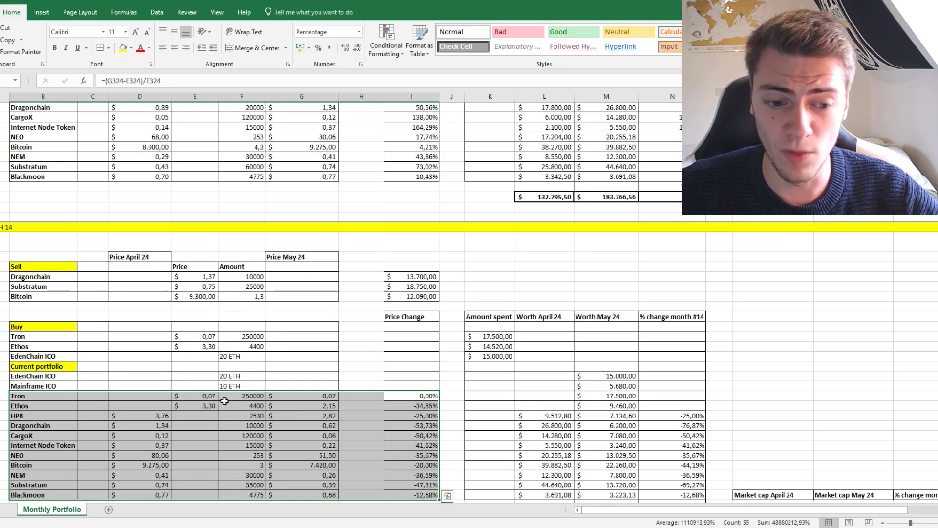
{"action": "left_click", "coordinate": [210, 398]}
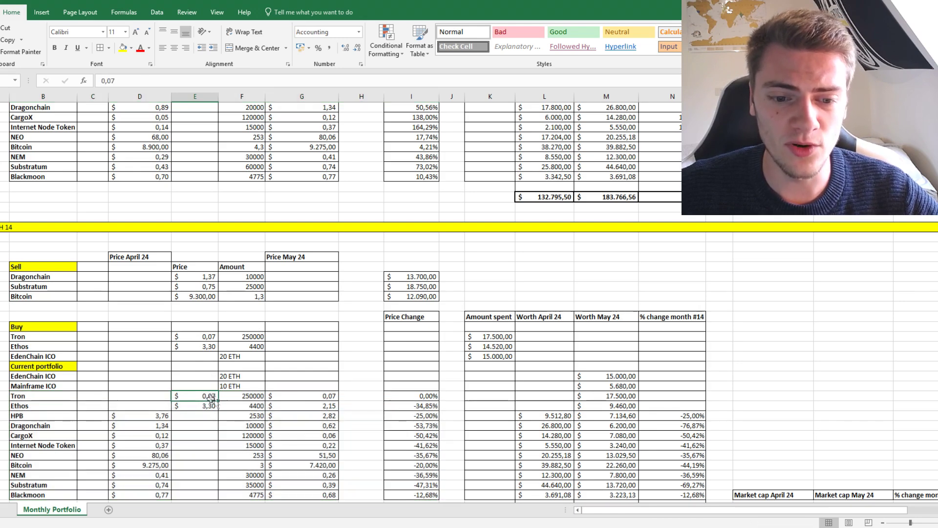
{"action": "left_click", "coordinate": [421, 398]}
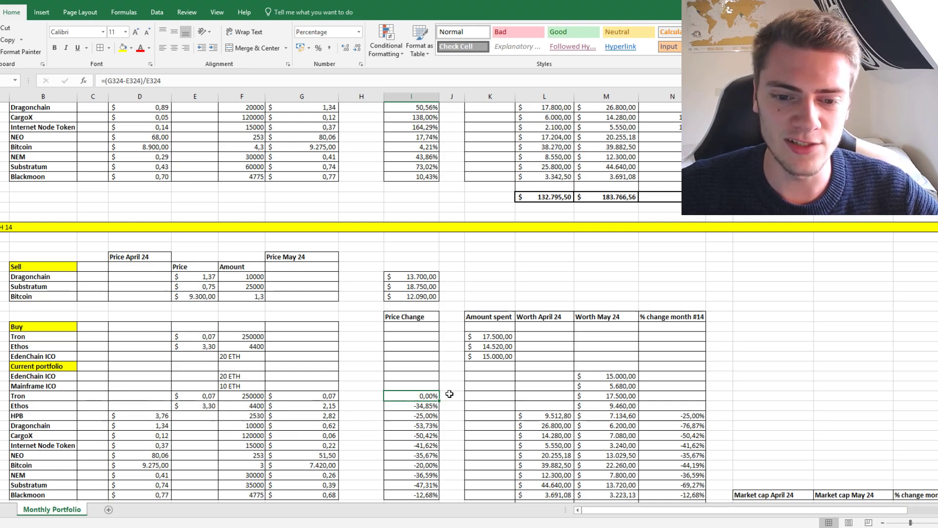
{"action": "left_click_drag", "start_coordinate": [422, 397], "coordinate": [423, 415]}
{"action": "left_click_drag", "start_coordinate": [355, 434], "coordinate": [49, 493]}
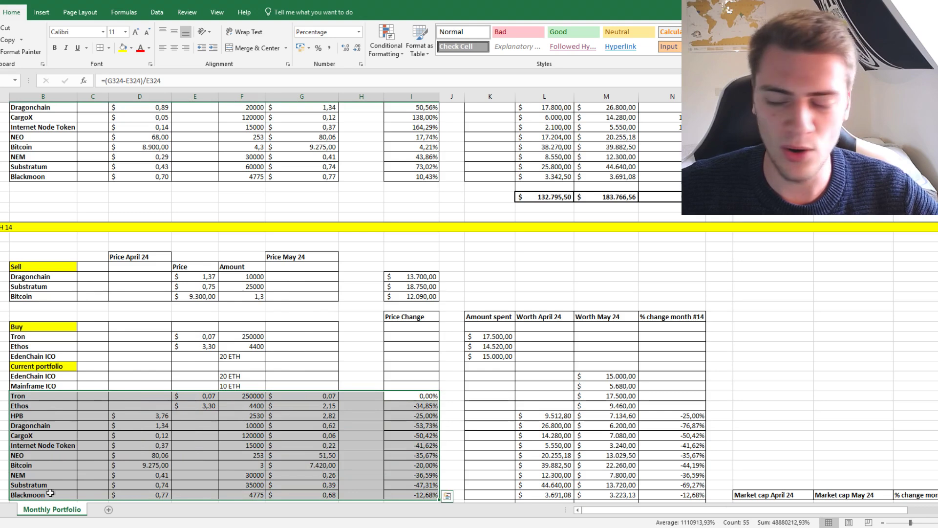
Go through the current portfolio coin by coin from Dragonchain to Blackmoon, and review the whole Price Change column.
{"action": "left_click", "coordinate": [429, 426]}
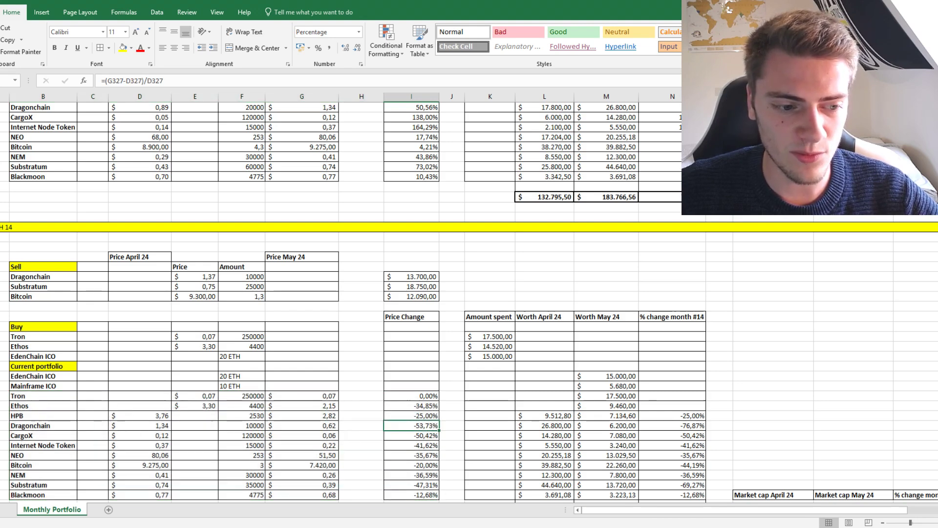
{"action": "key", "text": "shift+space"}
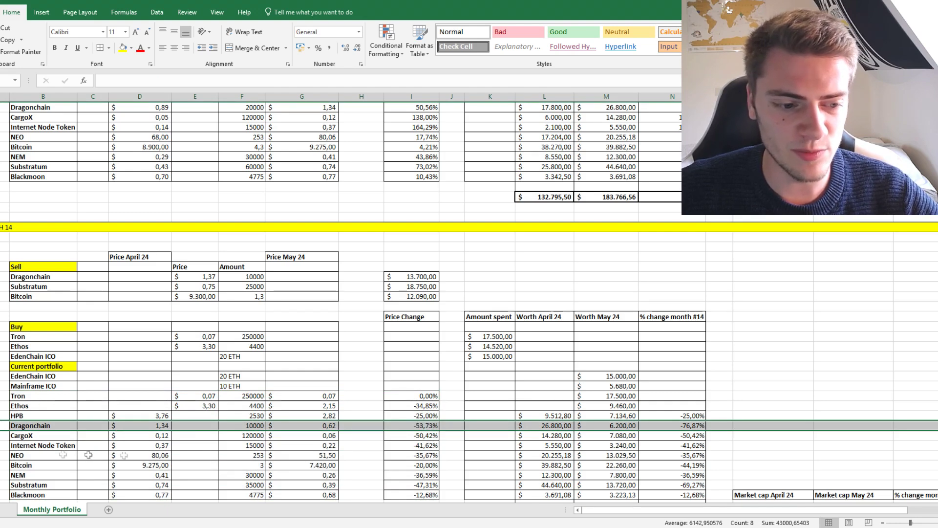
{"action": "left_click", "coordinate": [0, 446]}
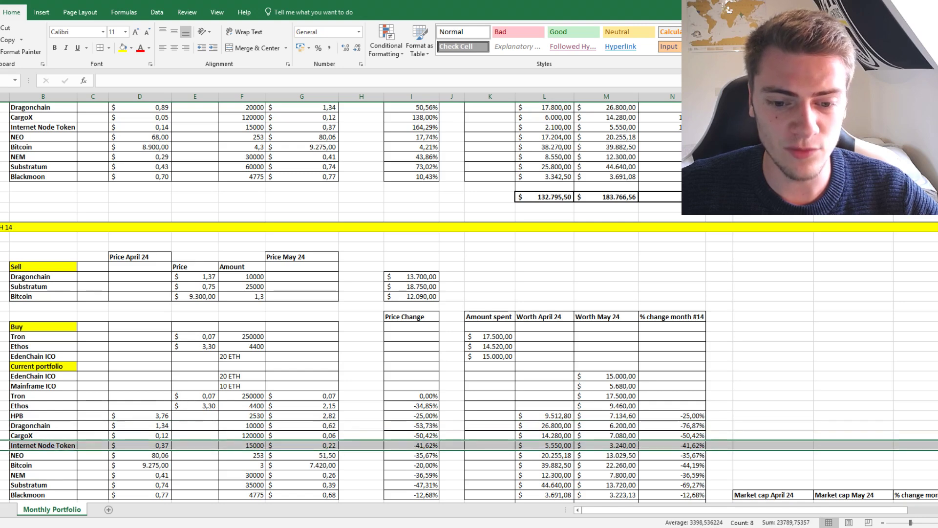
{"action": "left_click", "coordinate": [0, 455]}
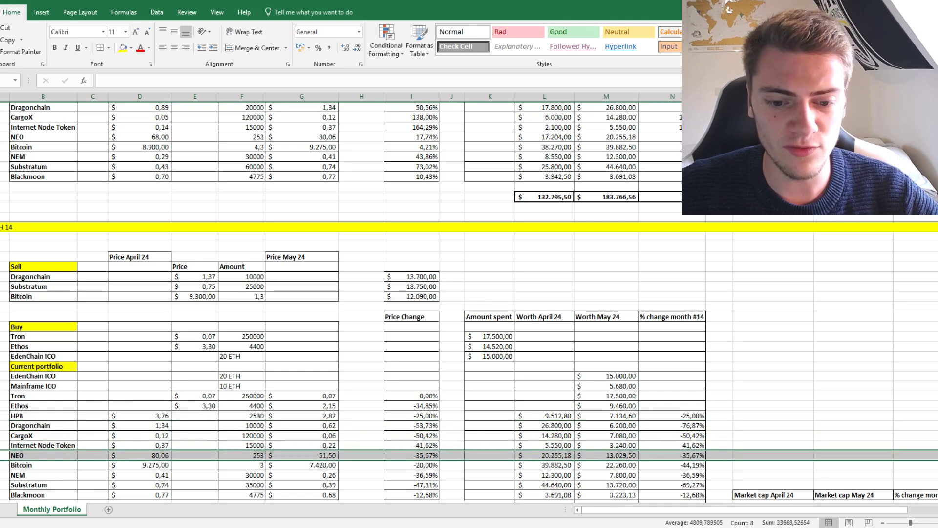
{"action": "left_click", "coordinate": [0, 465]}
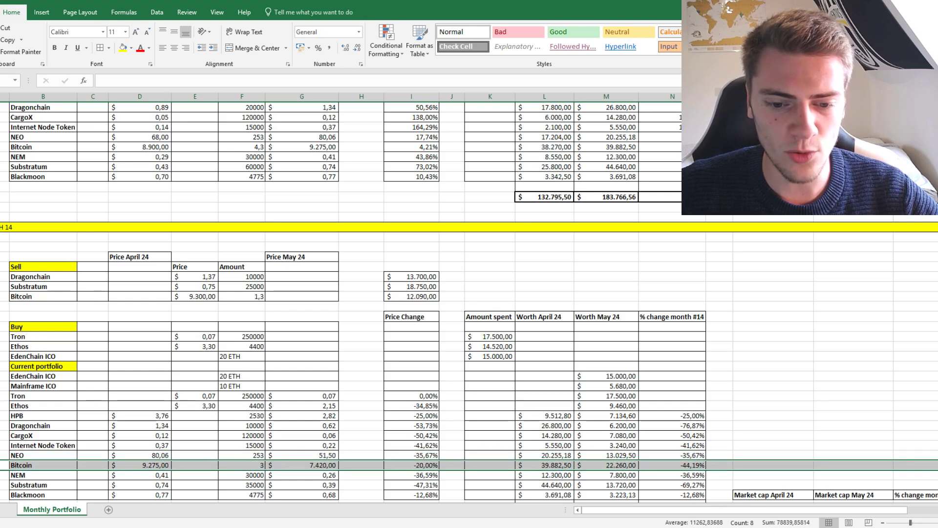
{"action": "left_click", "coordinate": [0, 475]}
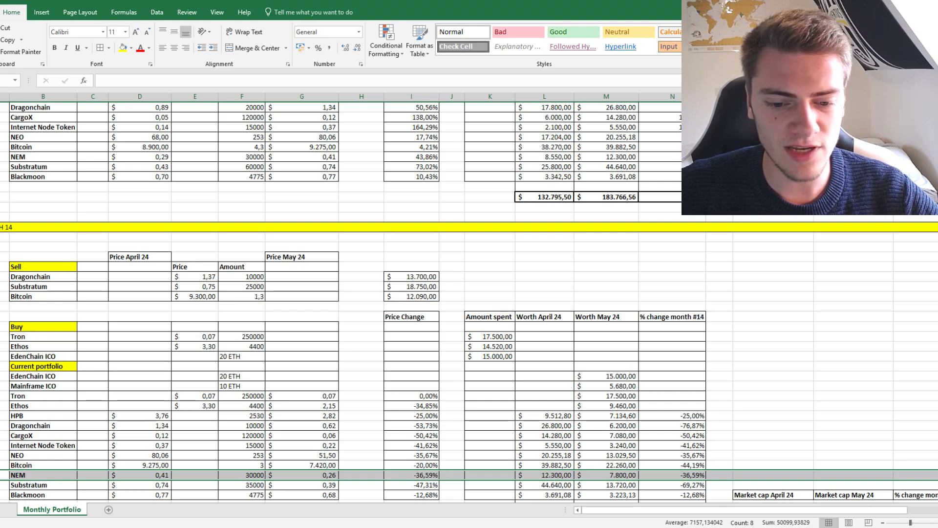
{"action": "left_click", "coordinate": [0, 494]}
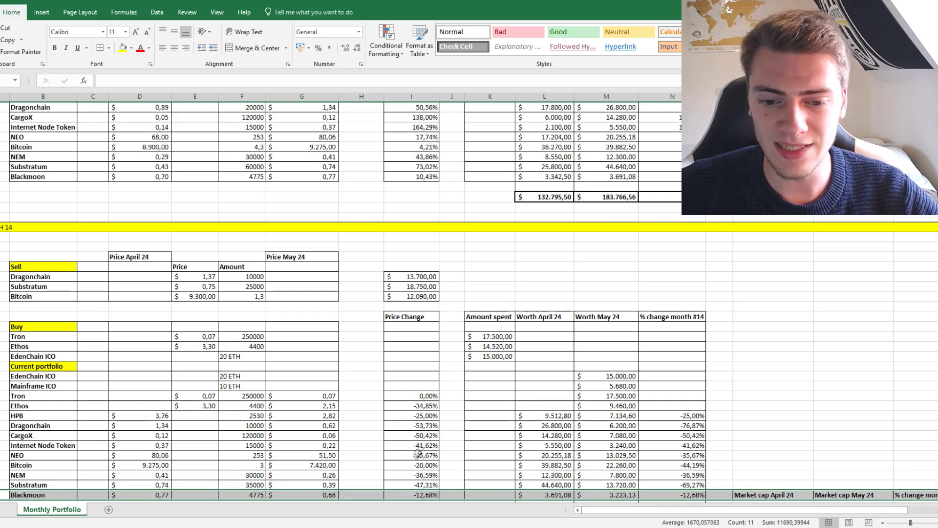
{"action": "left_click_drag", "start_coordinate": [428, 396], "coordinate": [421, 494]}
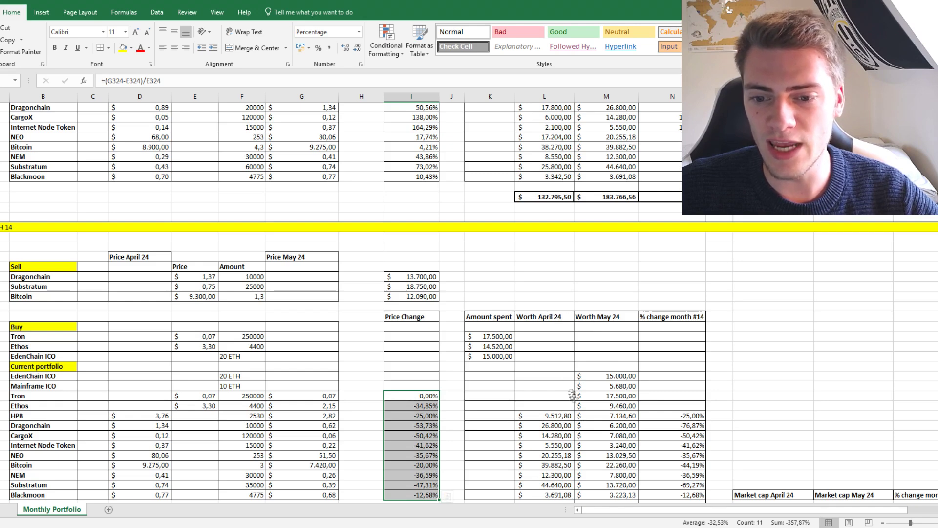
Compare the Worth April 24 and Worth May 24 values of the current portfolio, checking Bitcoin's May worth.
{"action": "left_click_drag", "start_coordinate": [625, 376], "coordinate": [556, 494]}
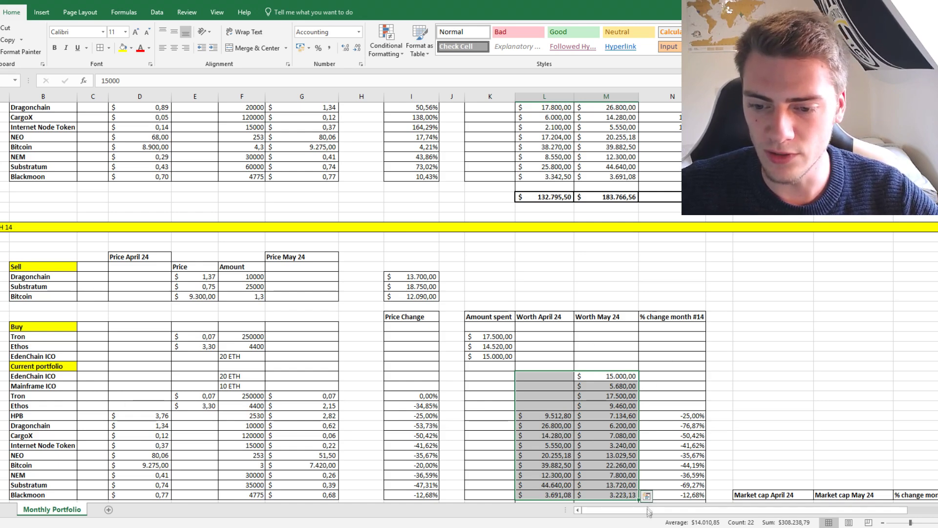
{"action": "left_click", "coordinate": [623, 377]}
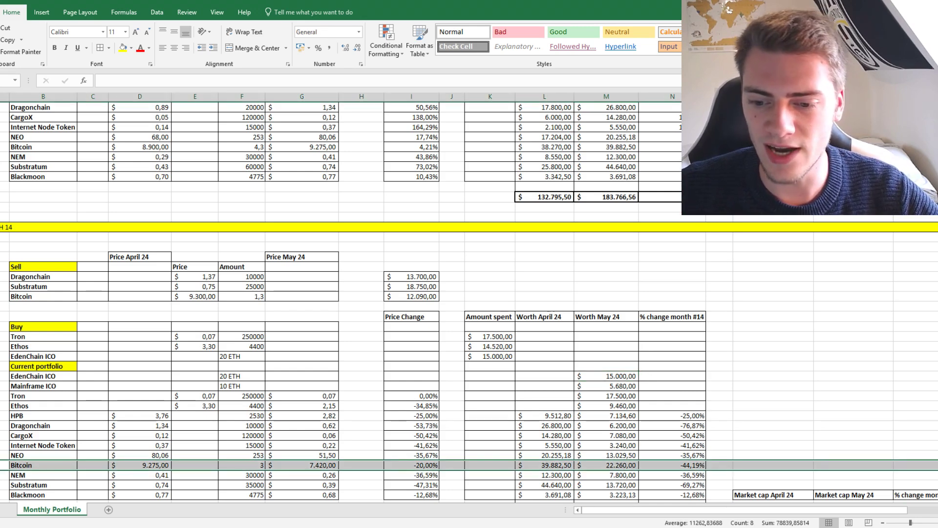
{"action": "left_click", "coordinate": [613, 465]}
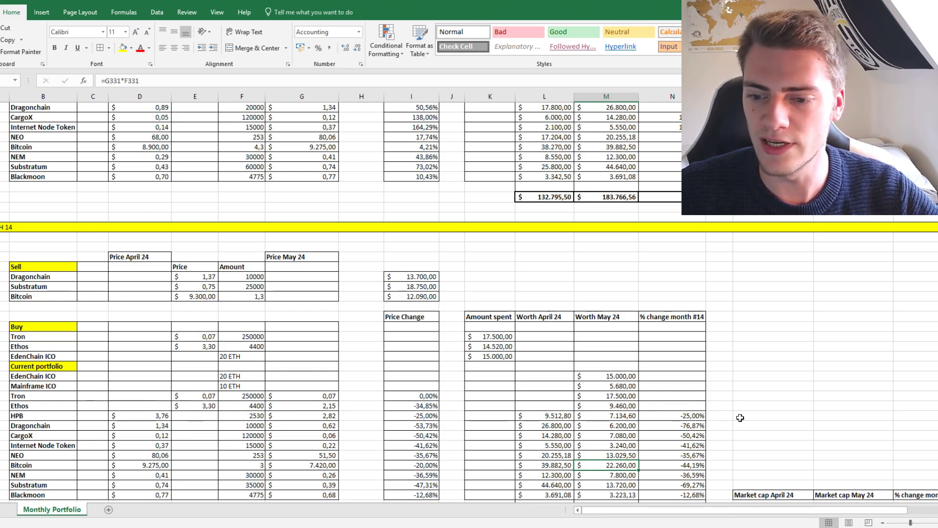
Check the month #14 percentage changes for Dragonchain and Substratum, and the portfolio's total worth for May 24.
{"action": "left_click", "coordinate": [646, 317]}
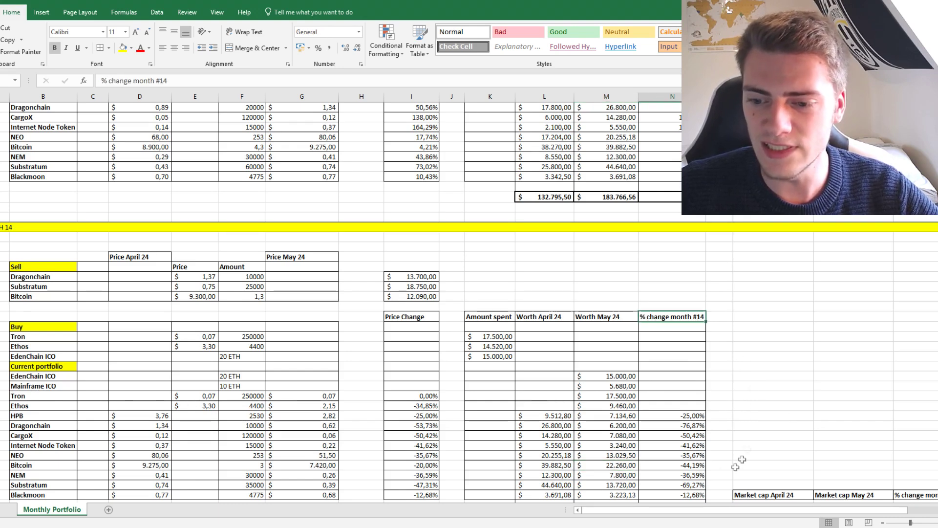
{"action": "left_click", "coordinate": [688, 427]}
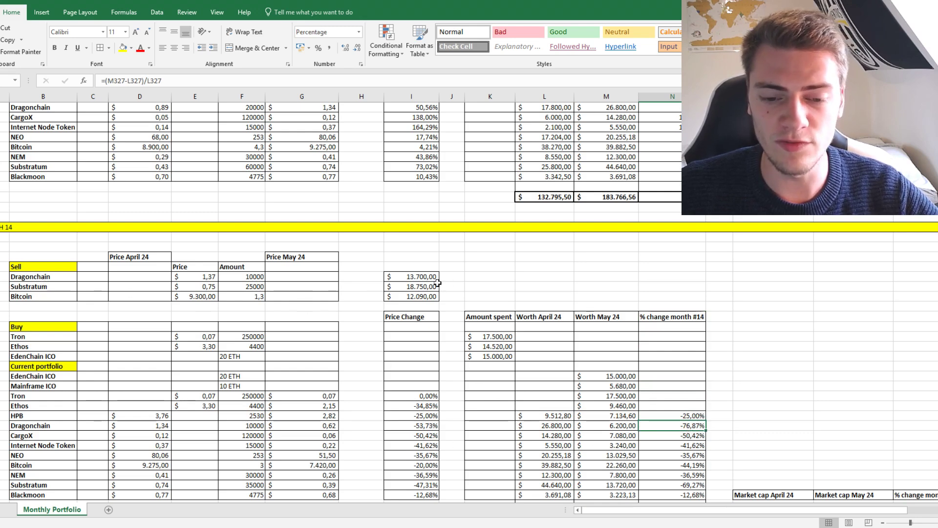
{"action": "left_click", "coordinate": [694, 485]}
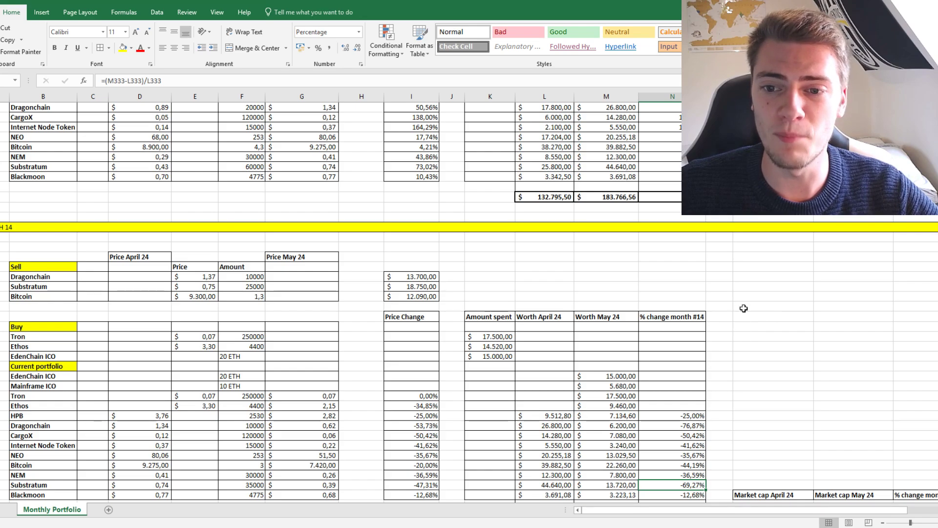
{"action": "scroll", "coordinate": [746, 339], "scroll_direction": "down", "scroll_amount": 2}
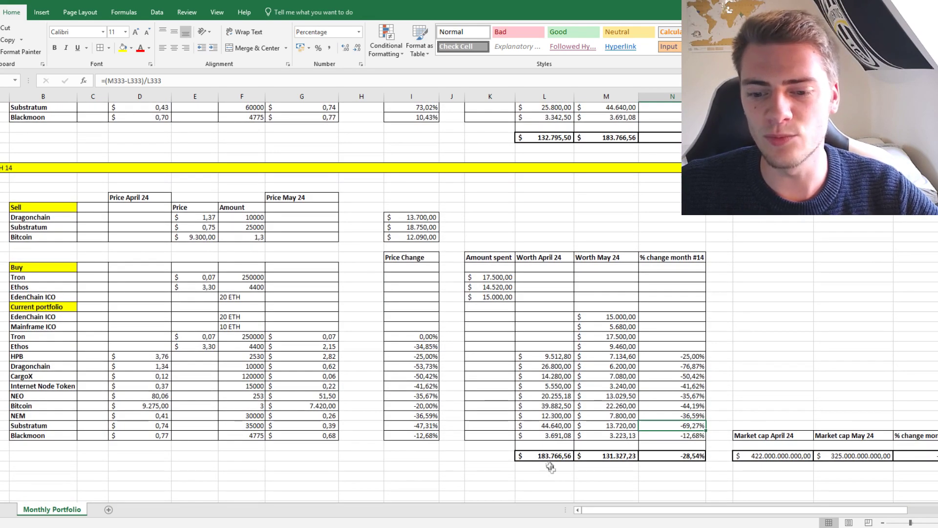
{"action": "left_click", "coordinate": [614, 456]}
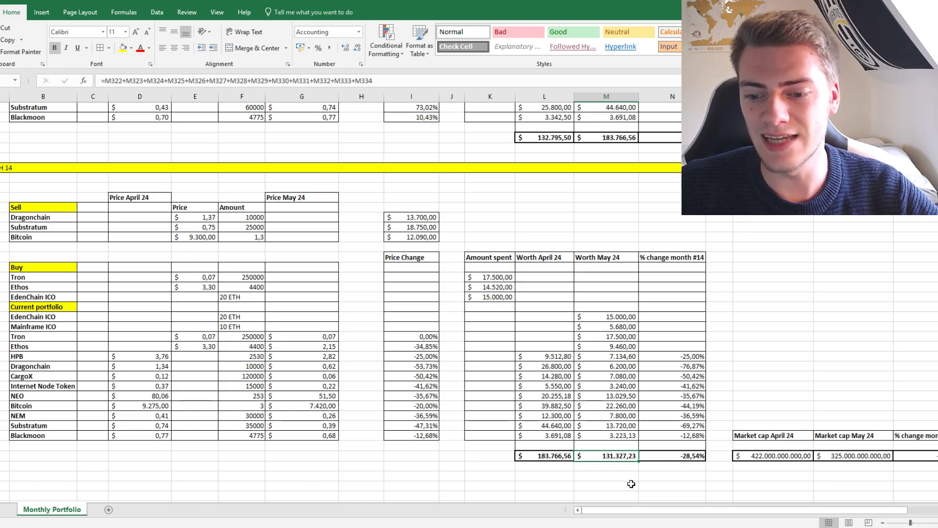
Look back at the portfolio's total worth for March 24 in month 12 and for April 24 in month 13.
{"action": "scroll", "coordinate": [662, 486], "scroll_direction": "up", "scroll_amount": 1}
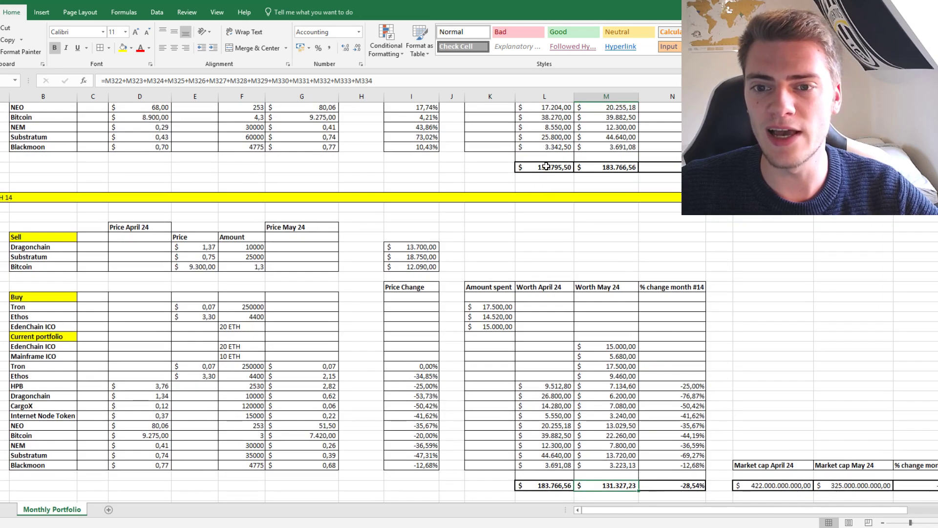
{"action": "scroll", "coordinate": [546, 166], "scroll_direction": "up", "scroll_amount": 13}
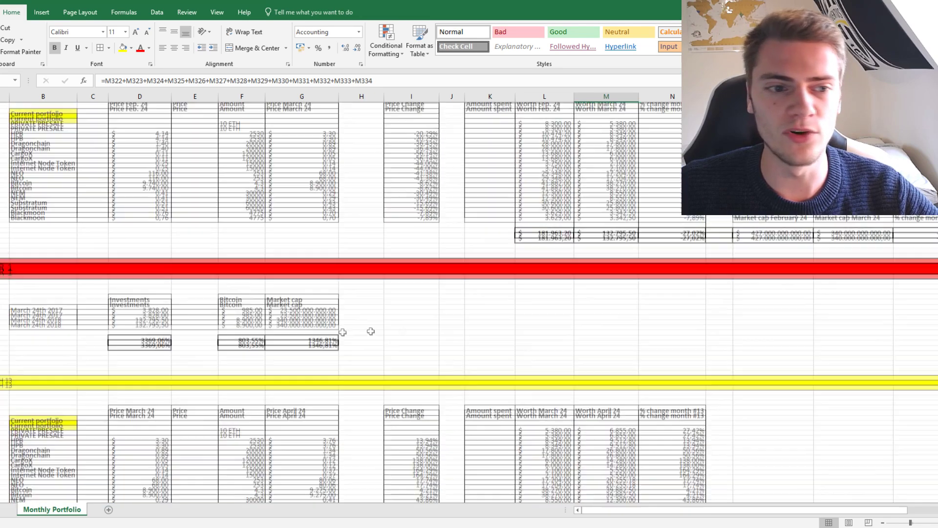
{"action": "scroll", "coordinate": [371, 331], "scroll_direction": "up", "scroll_amount": 3}
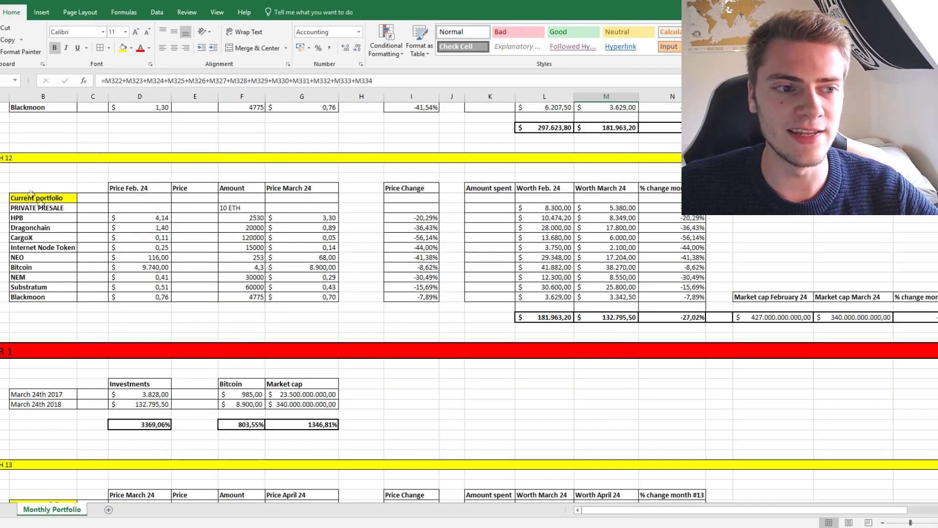
{"action": "left_click", "coordinate": [609, 318]}
{"action": "scroll", "coordinate": [620, 381], "scroll_direction": "down", "scroll_amount": 13}
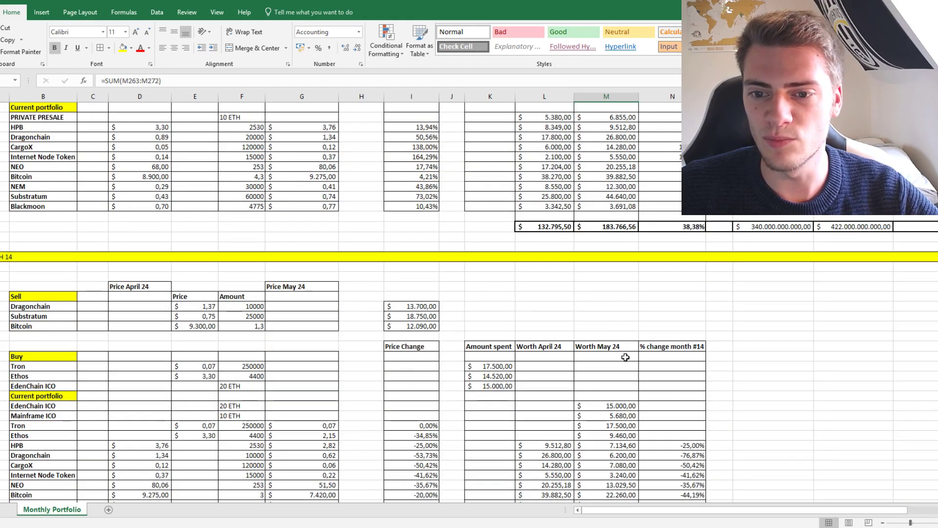
{"action": "scroll", "coordinate": [625, 358], "scroll_direction": "up", "scroll_amount": 7}
{"action": "scroll", "coordinate": [601, 297], "scroll_direction": "down", "scroll_amount": 5}
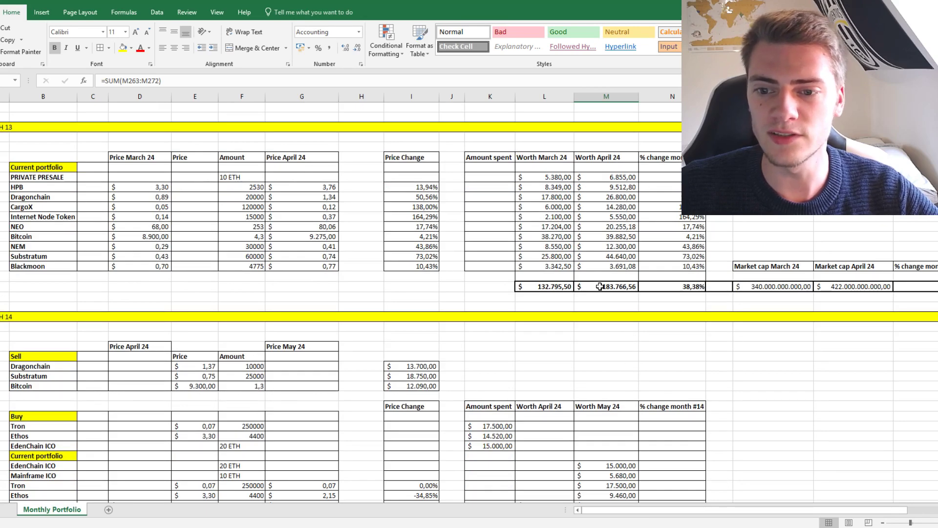
Check month 14's total worth for May 24 and the total portfolio's percentage change for the month.
{"action": "scroll", "coordinate": [601, 287], "scroll_direction": "down", "scroll_amount": 6}
{"action": "left_click", "coordinate": [613, 424]}
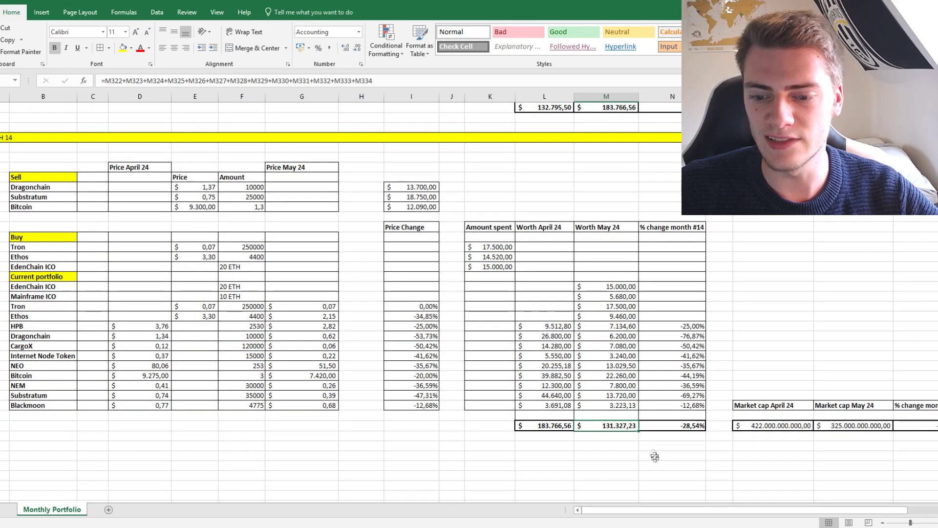
{"action": "left_click", "coordinate": [680, 426]}
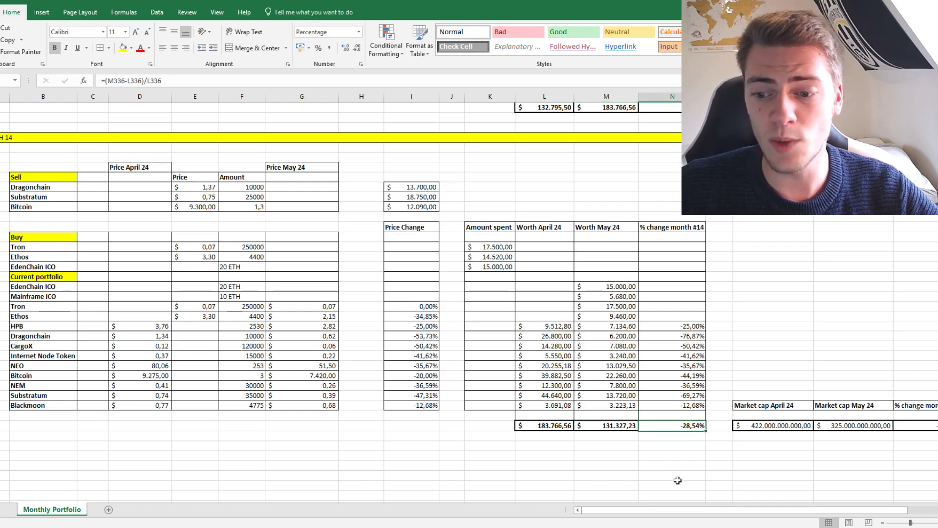
{"action": "scroll", "coordinate": [667, 470], "scroll_direction": "up", "scroll_amount": 1}
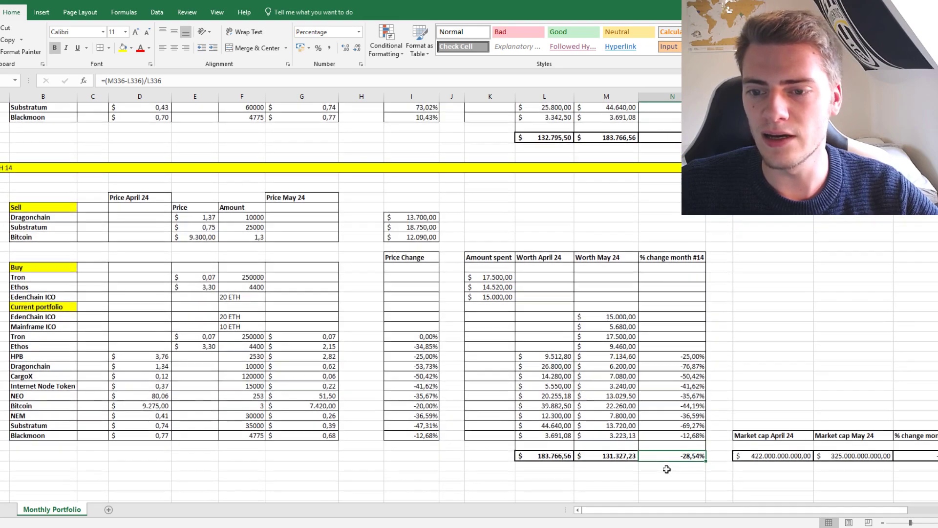
{"action": "scroll", "coordinate": [668, 464], "scroll_direction": "down", "scroll_amount": 1}
Review the market cap for April 24 and May 24, and compare its month #14 percentage change with the portfolio's total change.
{"action": "left_click_drag", "start_coordinate": [638, 514], "coordinate": [683, 511]}
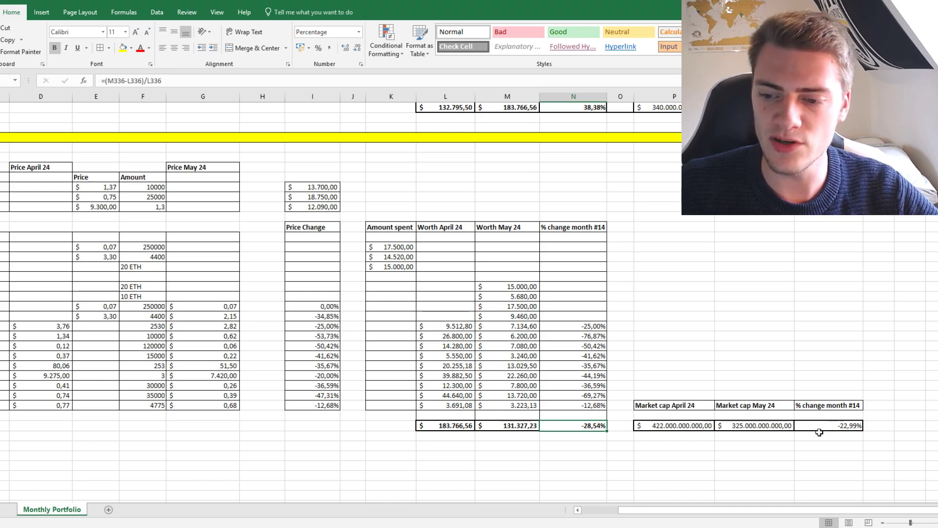
{"action": "left_click_drag", "start_coordinate": [676, 406], "coordinate": [677, 426]}
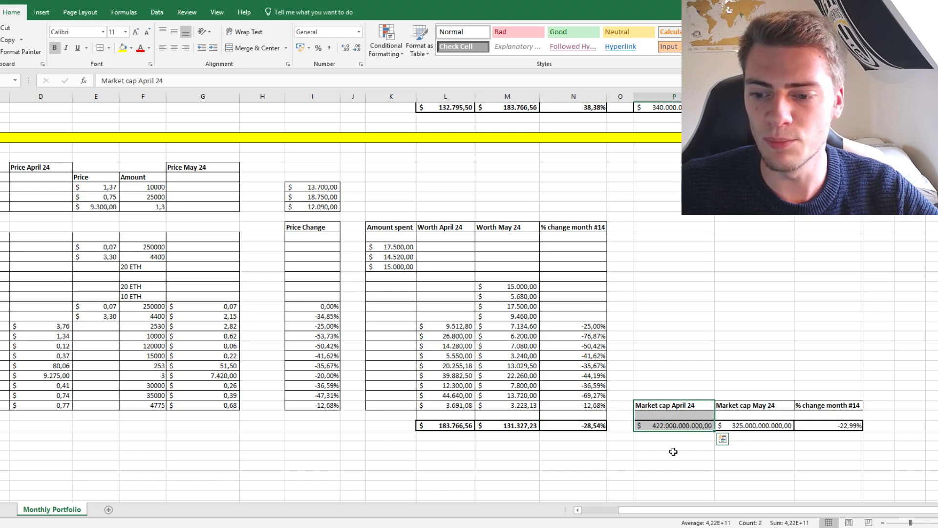
{"action": "left_click", "coordinate": [752, 427]}
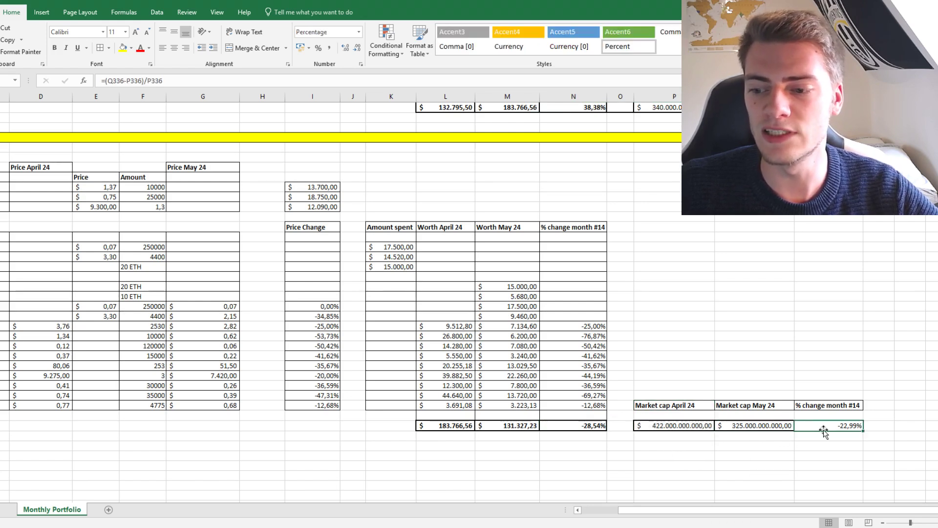
{"action": "left_click", "coordinate": [790, 446]}
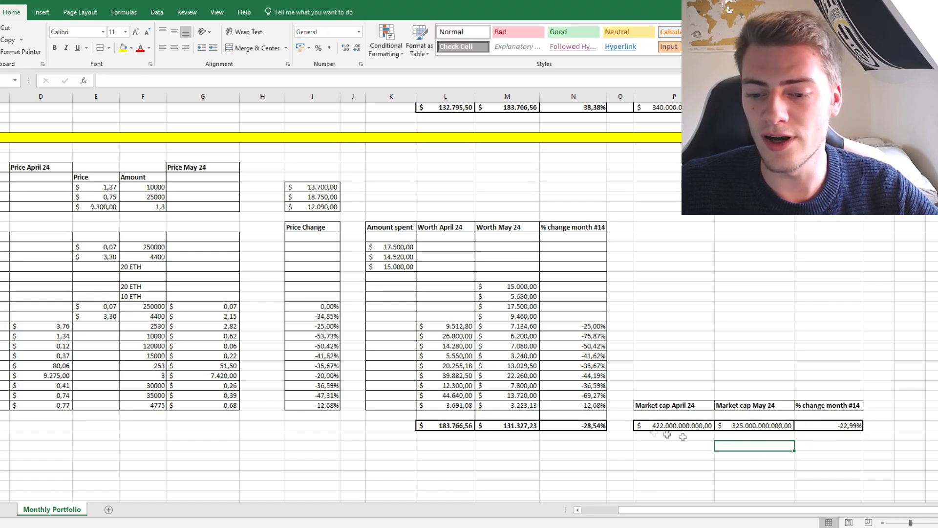
{"action": "left_click", "coordinate": [597, 426]}
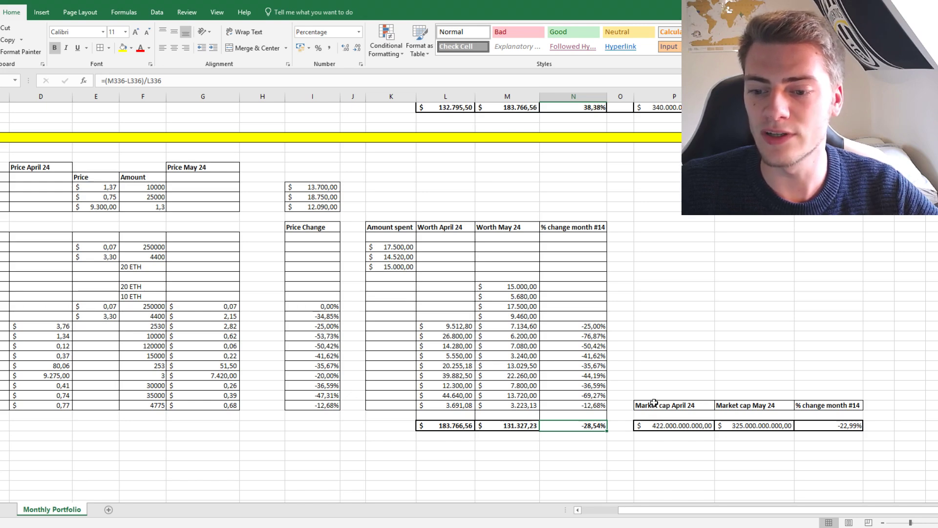
{"action": "left_click_drag", "start_coordinate": [653, 511], "coordinate": [622, 515]}
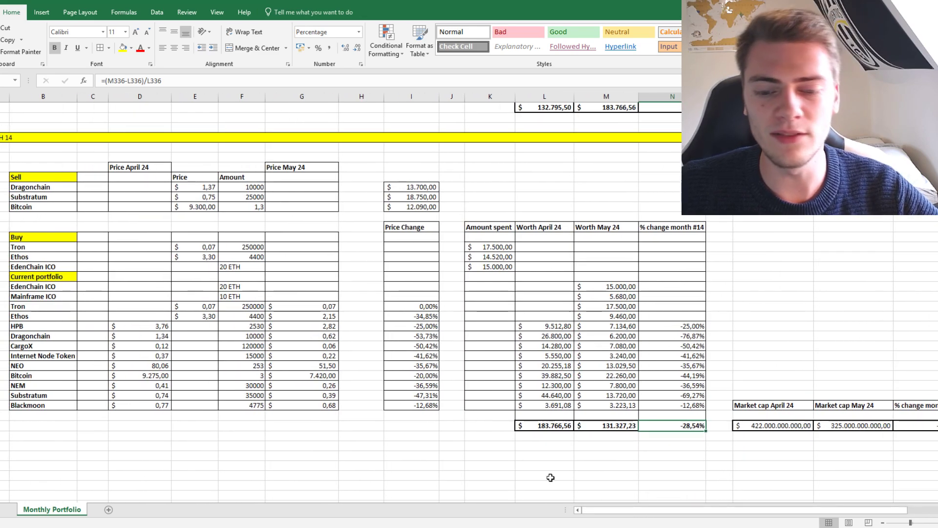